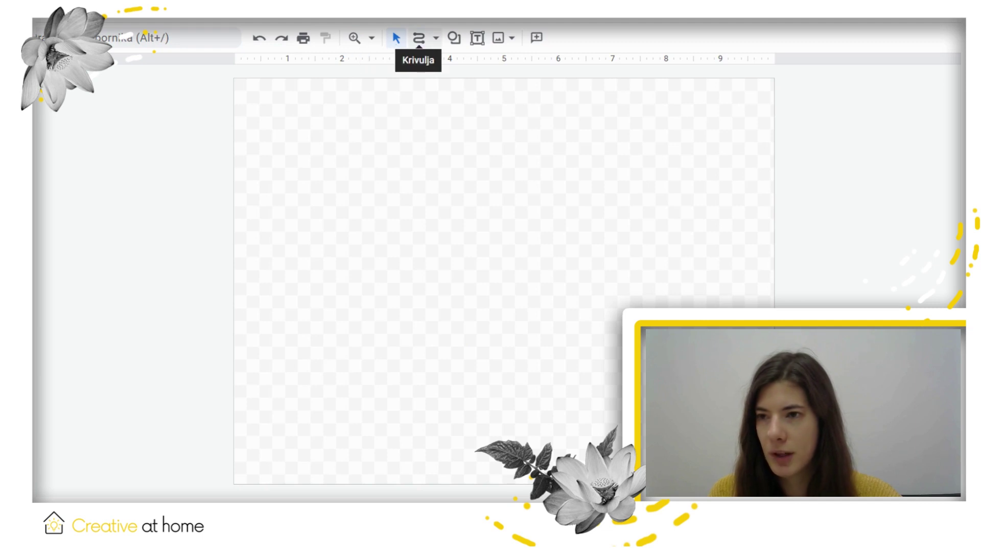
- With the Strelica (Arrow) line type, draw a vertical arrow on the left and a diagonal arrow centrally
left_click(436, 40)
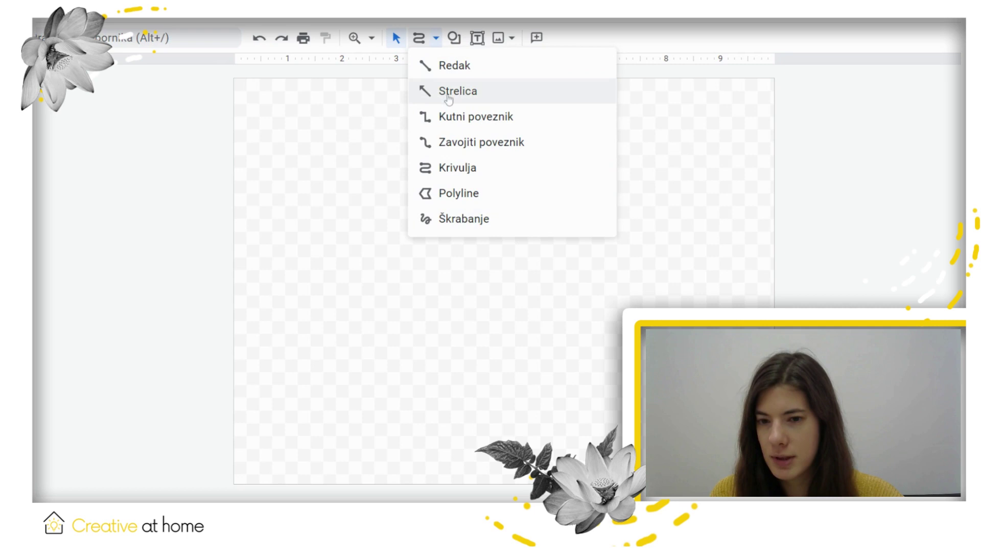
left_click(467, 95)
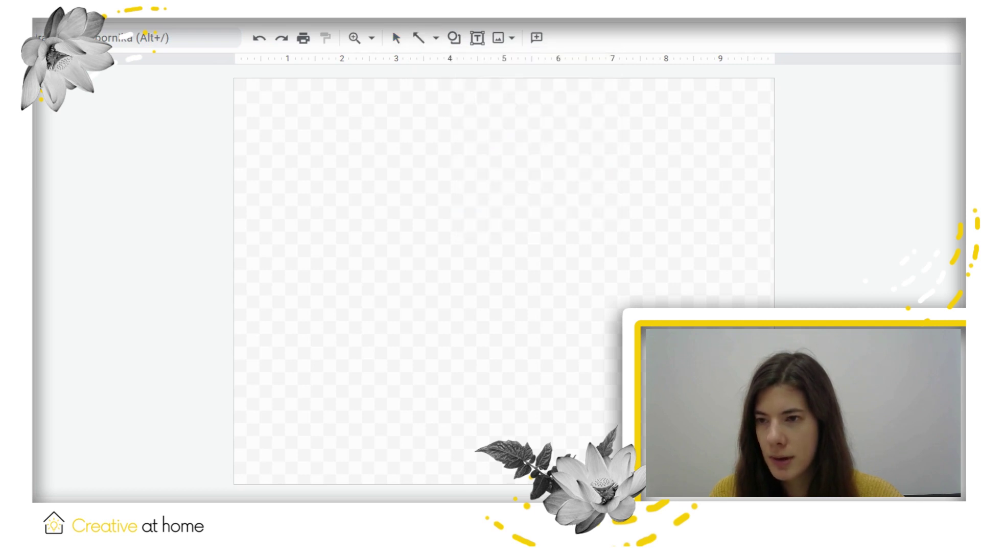
left_click_drag(269, 111, 269, 275)
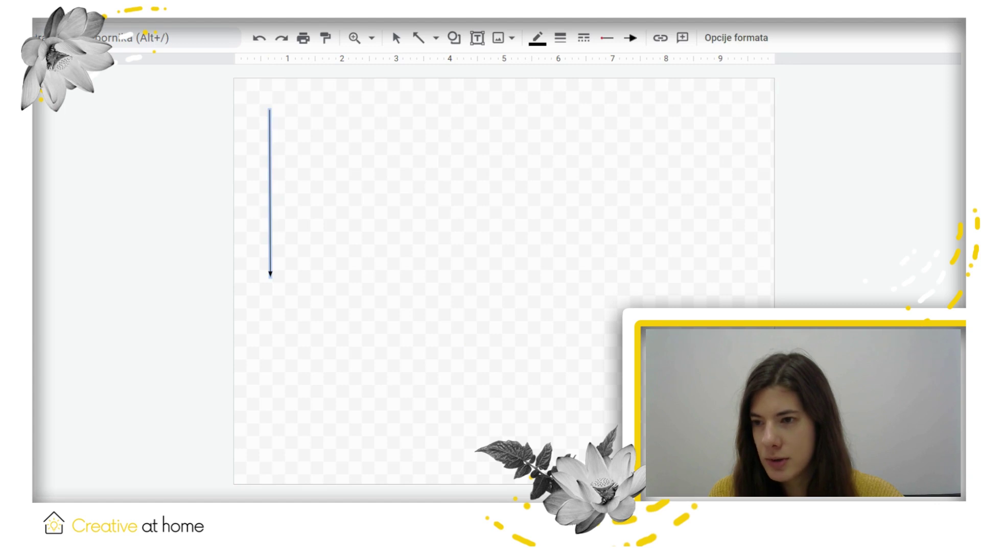
left_click(418, 37)
left_click(498, 188)
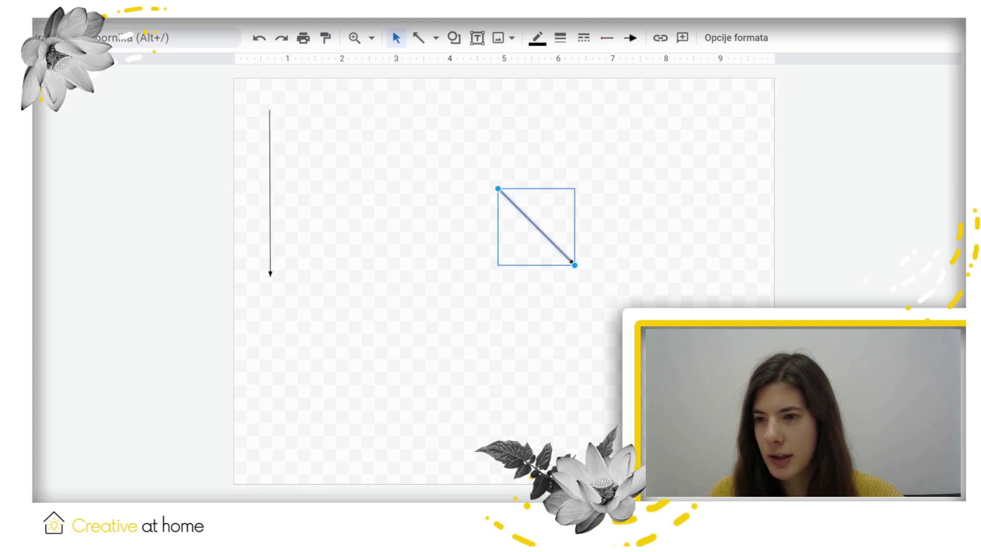
left_click(451, 81)
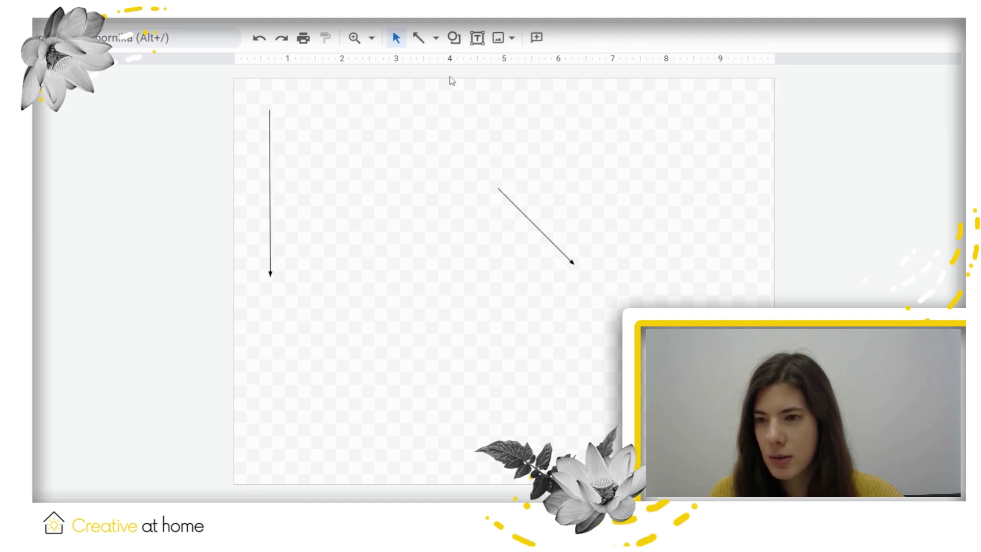
left_click(435, 38)
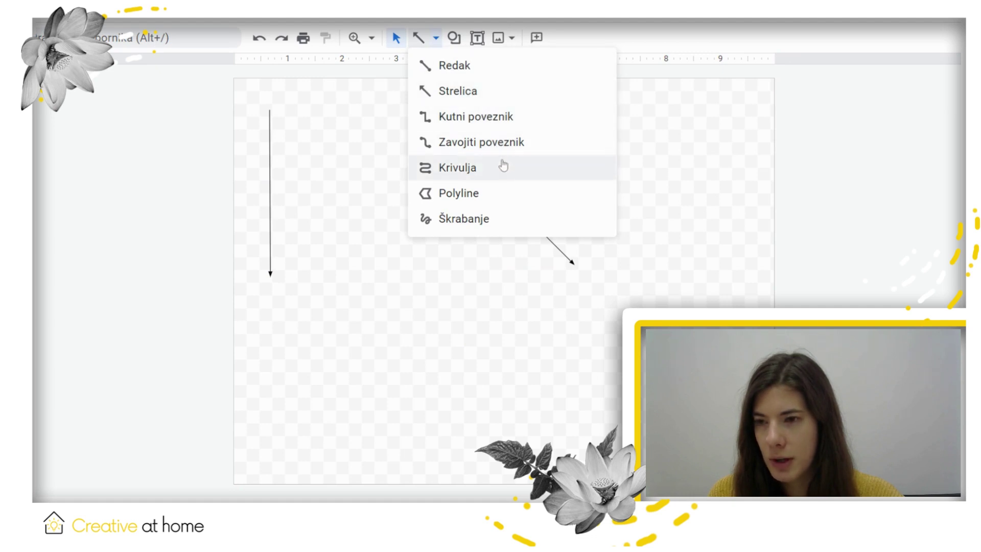
- Draw a multi-point Krivulja (Curve) zigzag between the arrows, finishing with an upward stroke
left_click(460, 170)
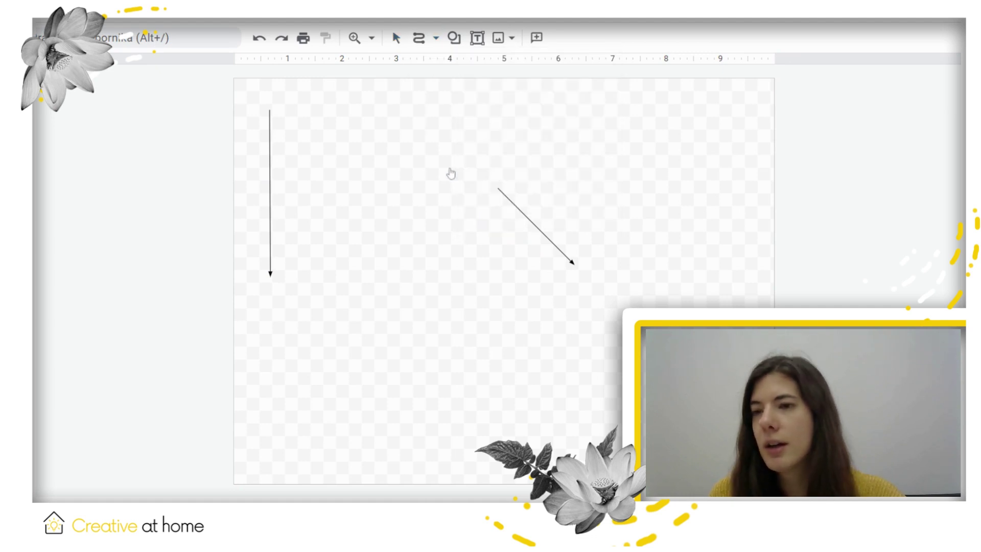
left_click(331, 115)
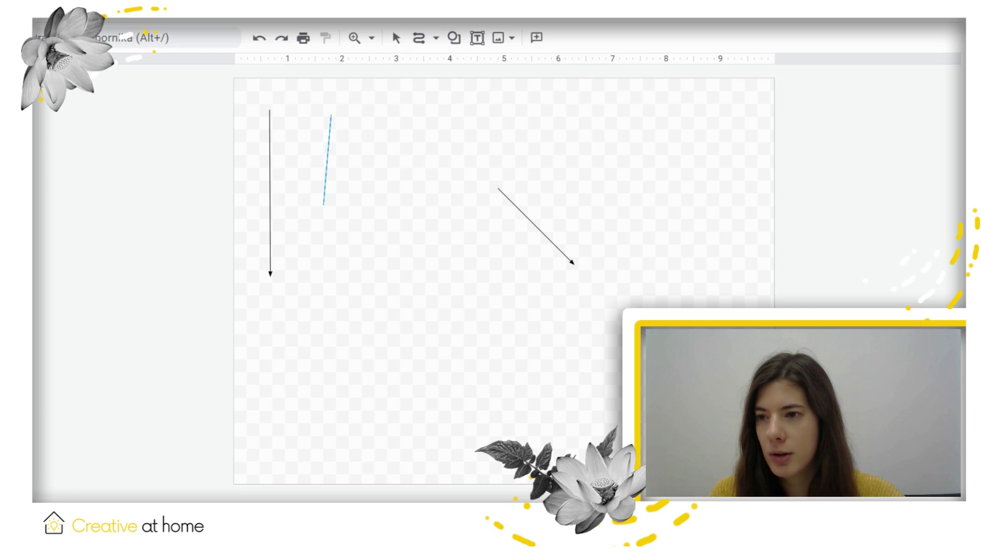
left_click(324, 199)
left_click(375, 162)
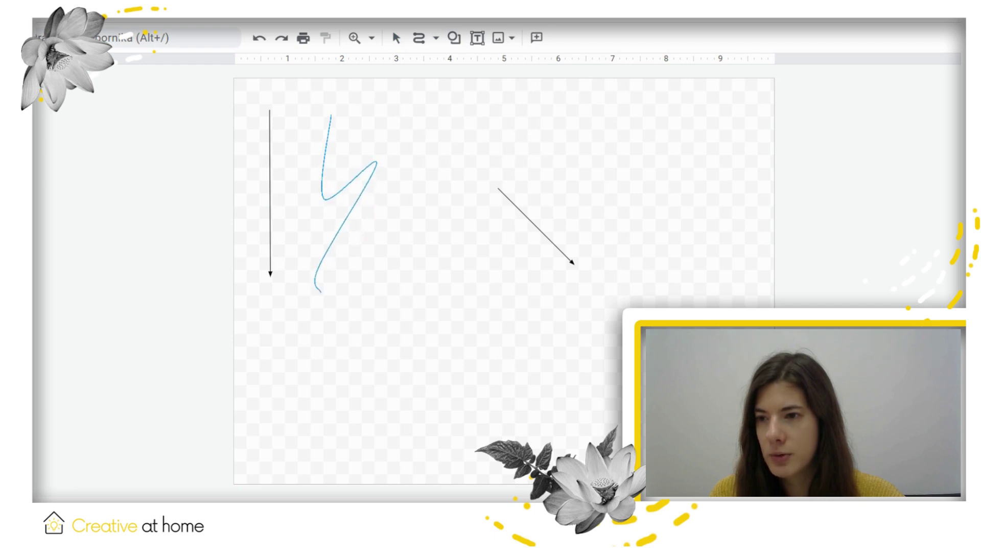
left_click(318, 273)
left_click(369, 344)
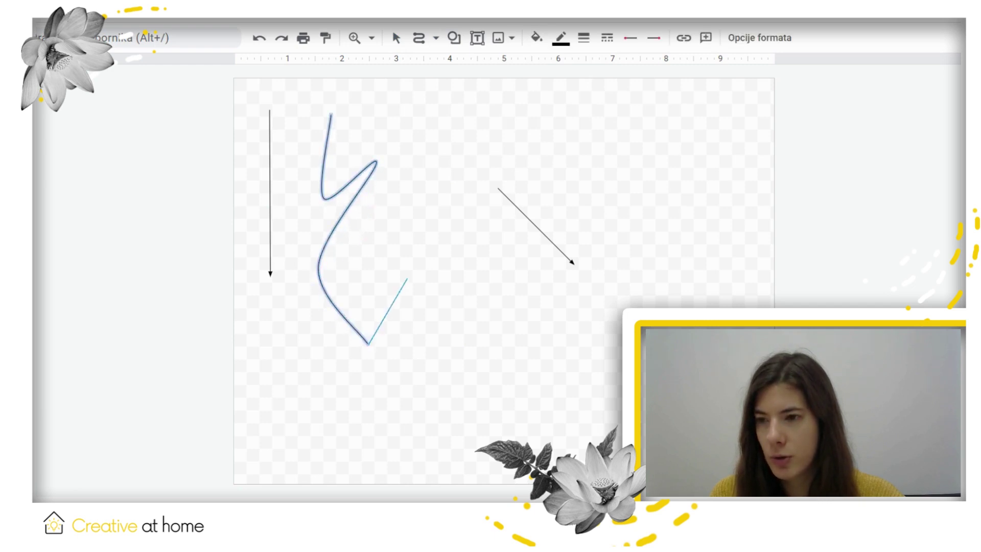
double_click(362, 246)
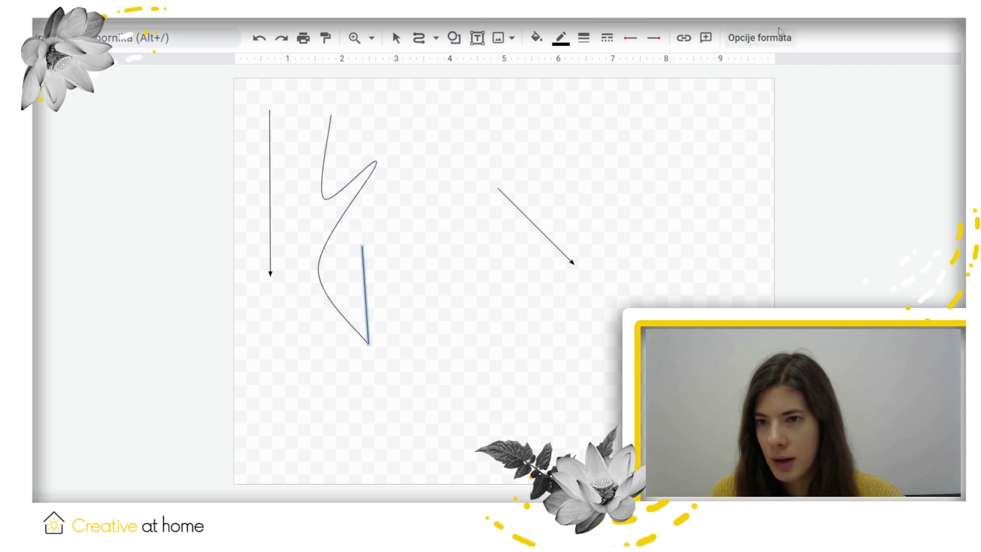
left_click(436, 39)
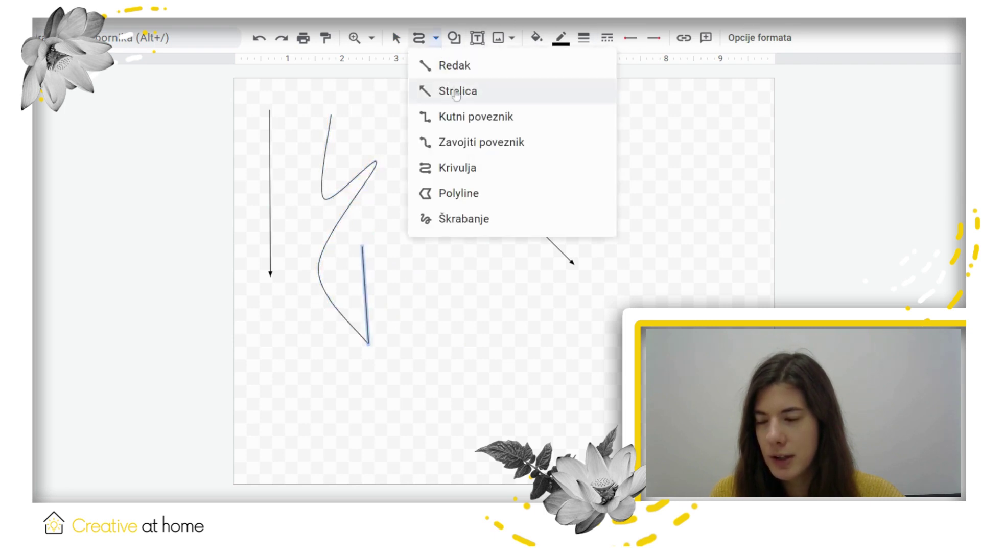
left_click(457, 46)
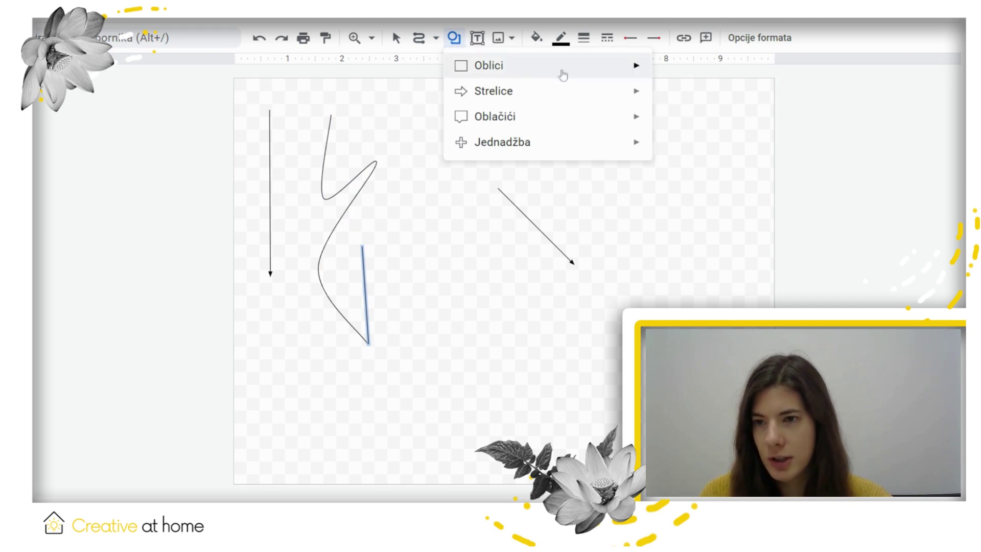
mouse_move(506, 65)
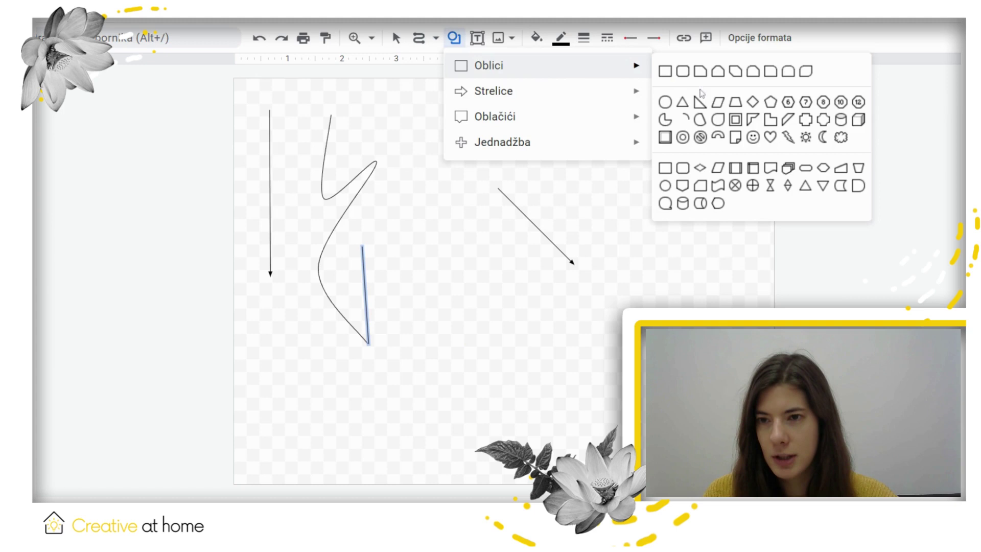
- Draw an Oblici triangle at the canvas top right and fill it light green
left_click(682, 102)
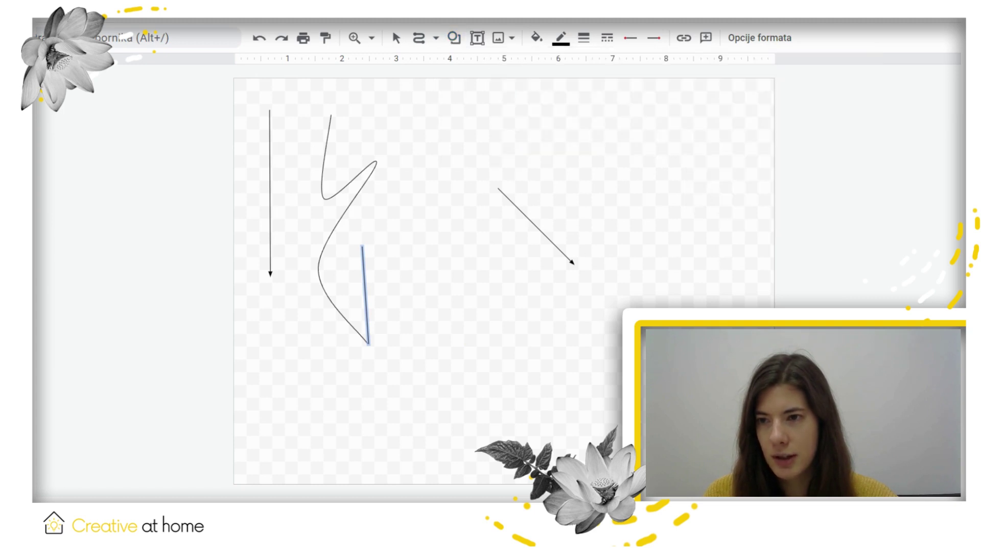
mouse_move(607, 111)
left_mouse_down()
mouse_move(637, 175)
mouse_move(704, 208)
left_mouse_up()
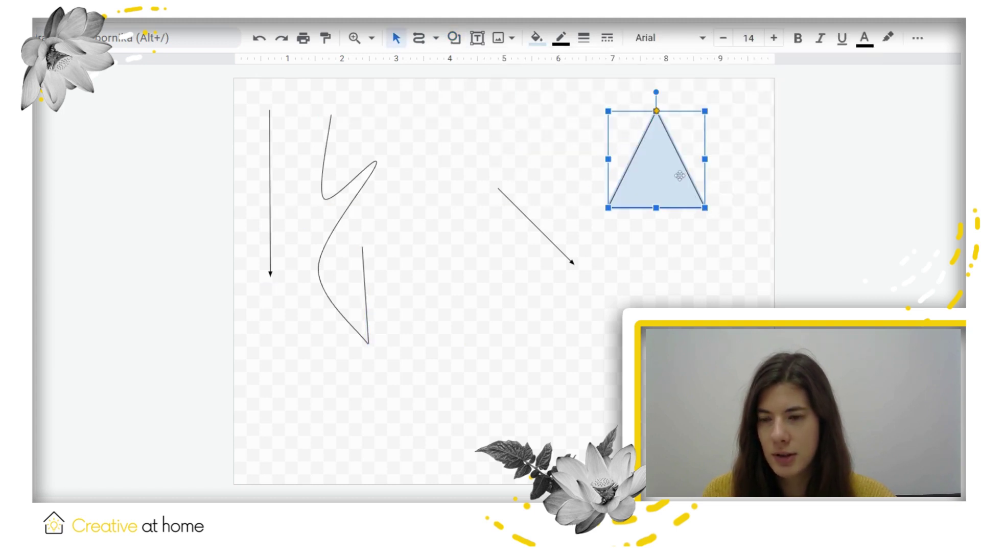
left_click(536, 38)
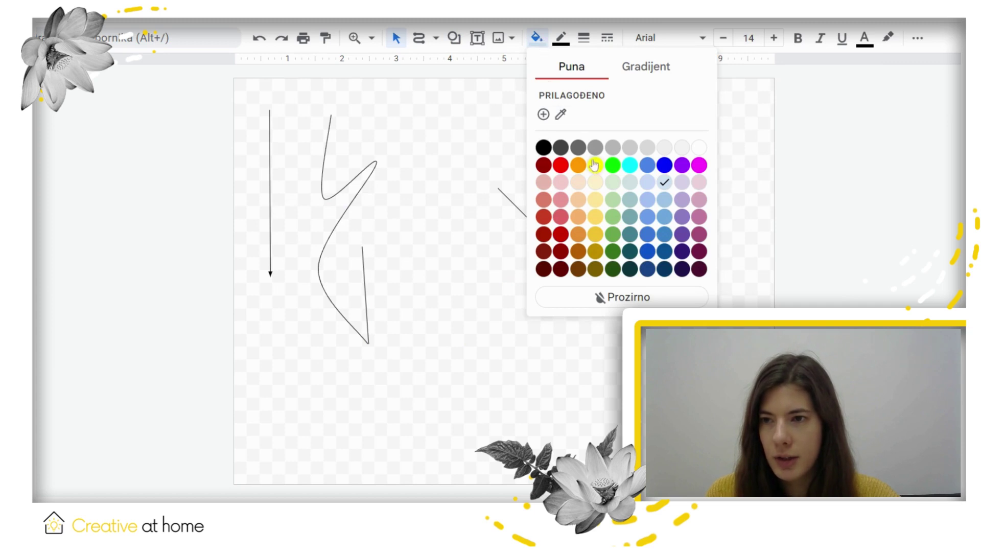
left_click(614, 220)
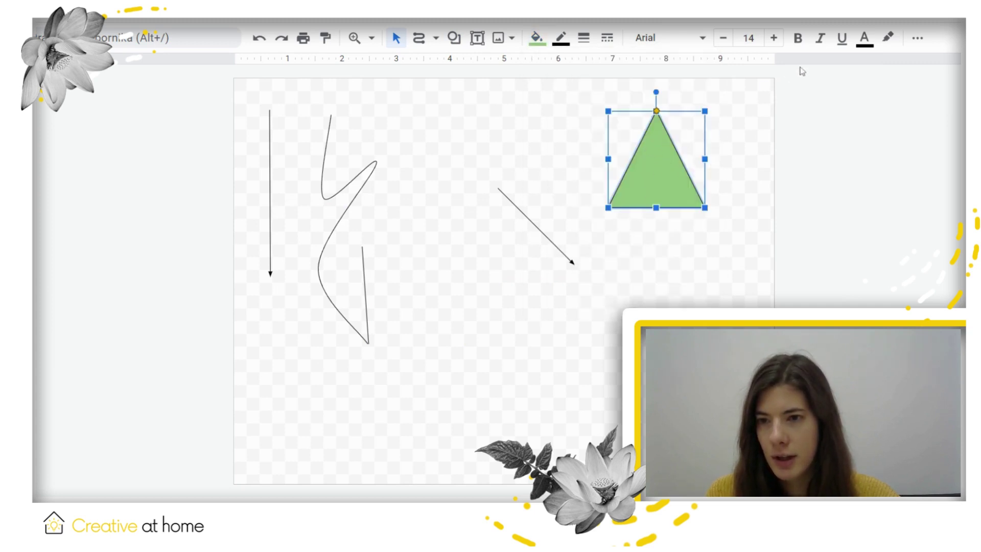
left_click(507, 119)
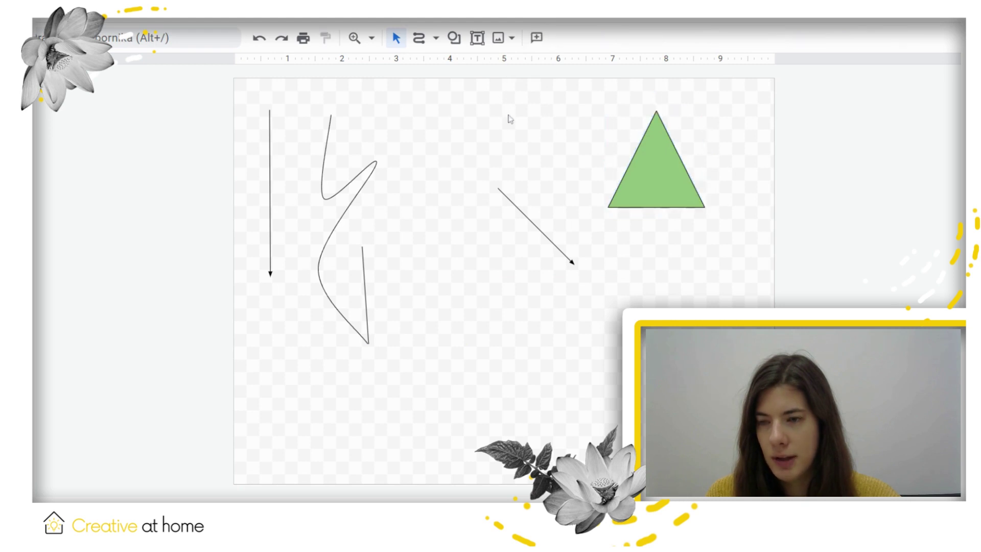
left_click(453, 42)
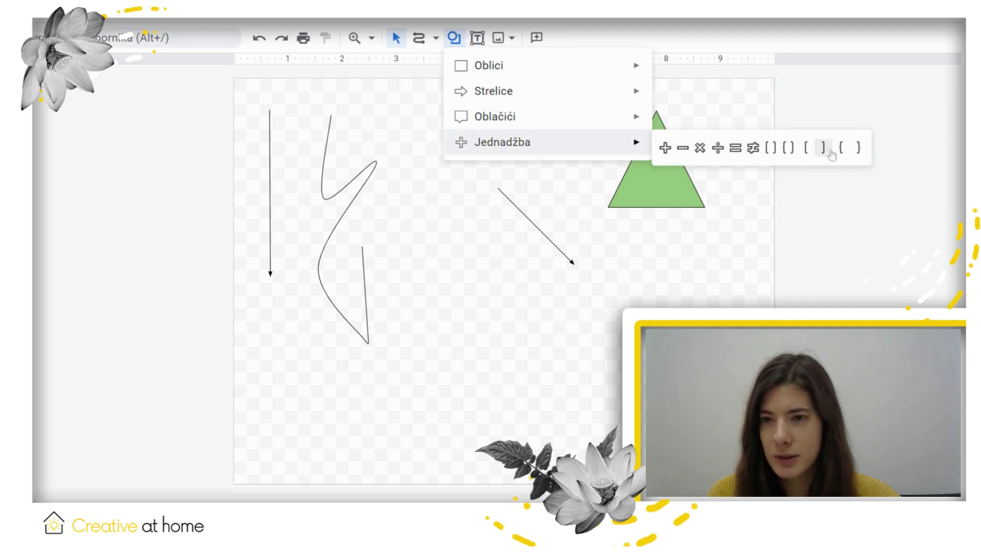
- Create a 'Text here' text box styled bold, italic and underlined with a blue highlight
left_click(479, 43)
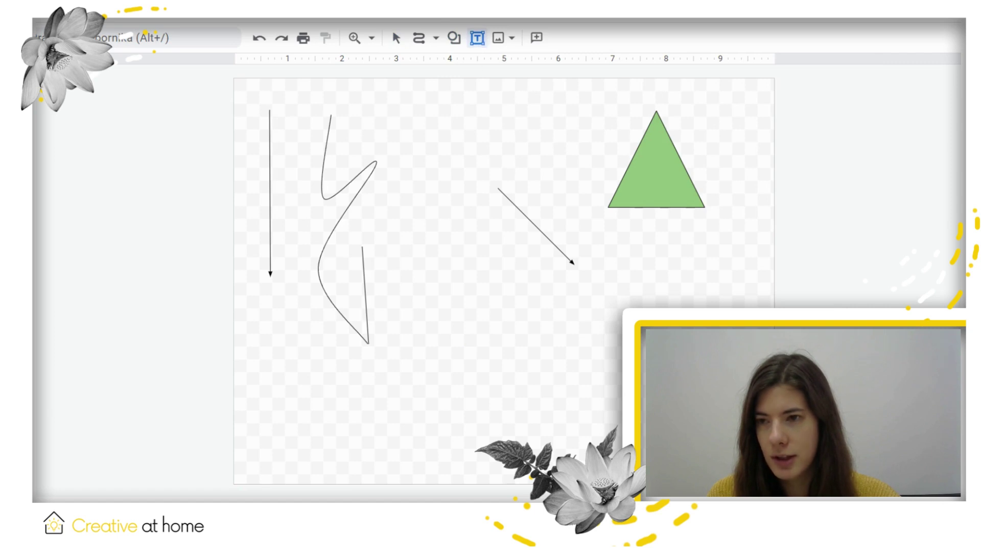
left_click_drag(452, 291, 728, 349)
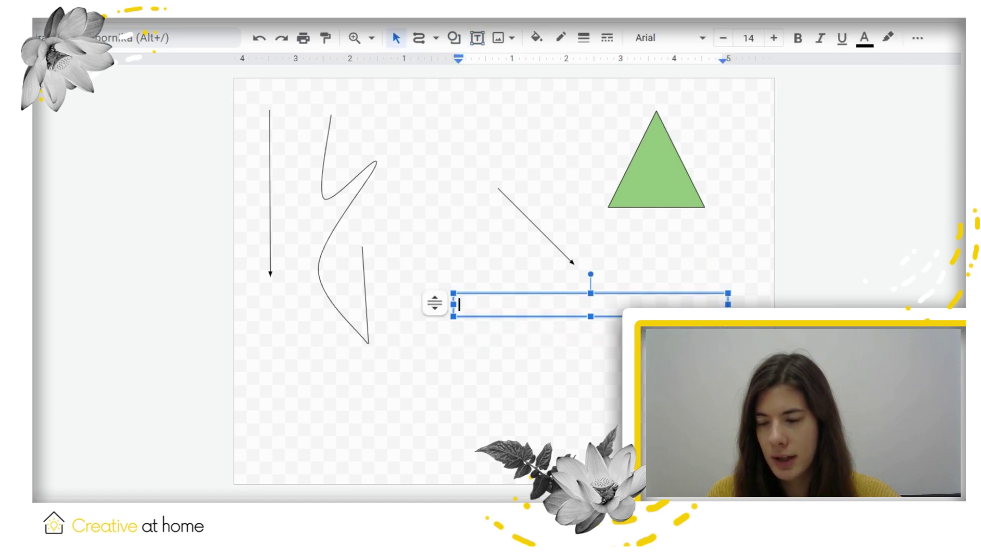
type("Text")
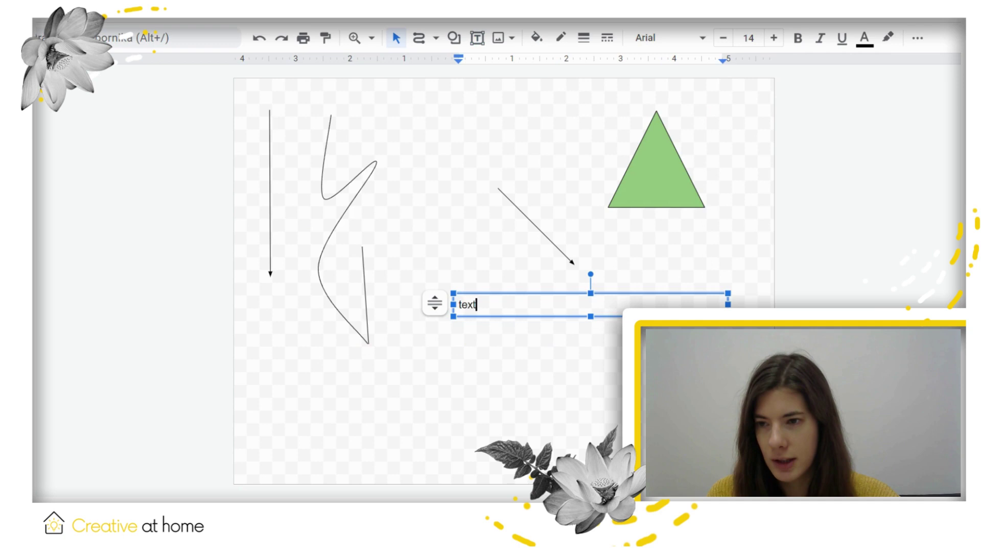
type(" here")
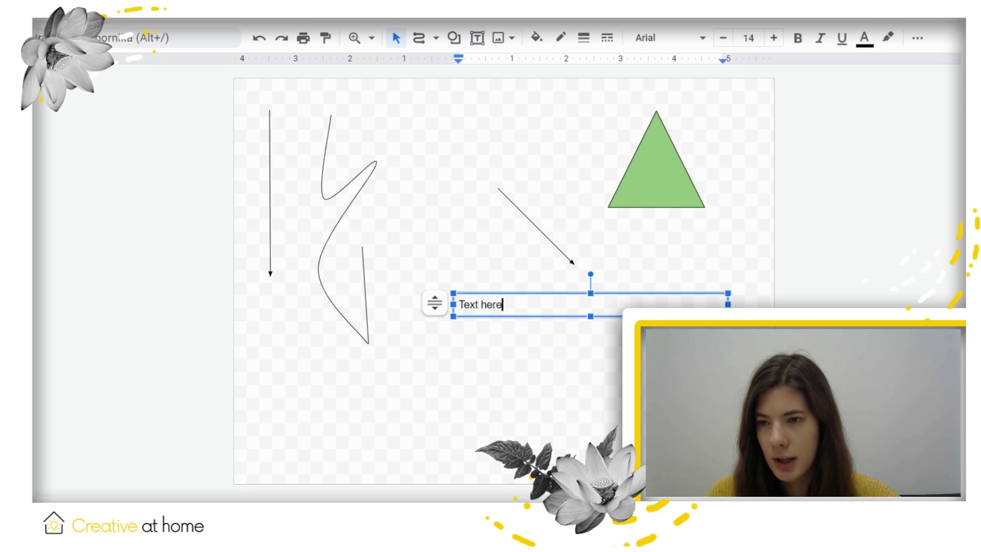
key("ctrl+a")
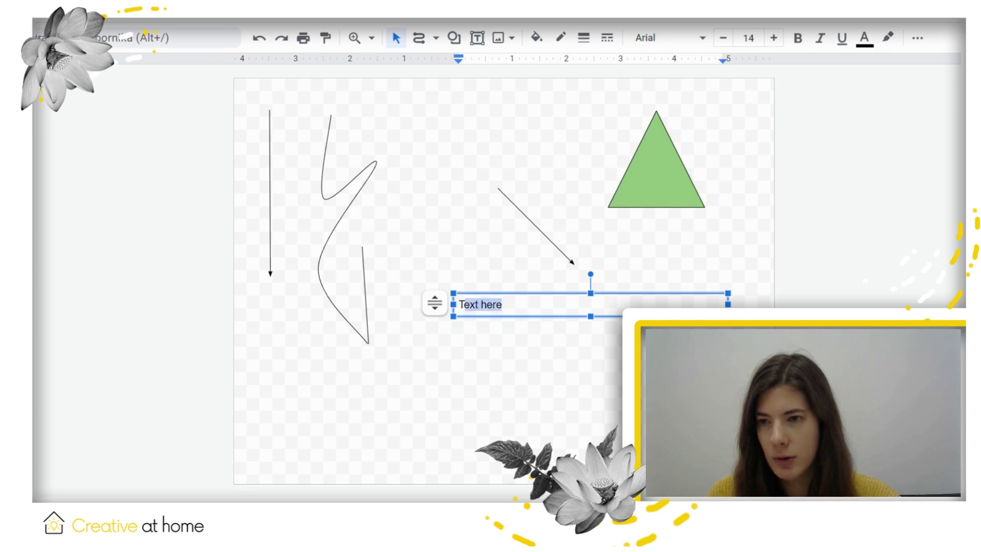
left_click(797, 38)
left_click(887, 38)
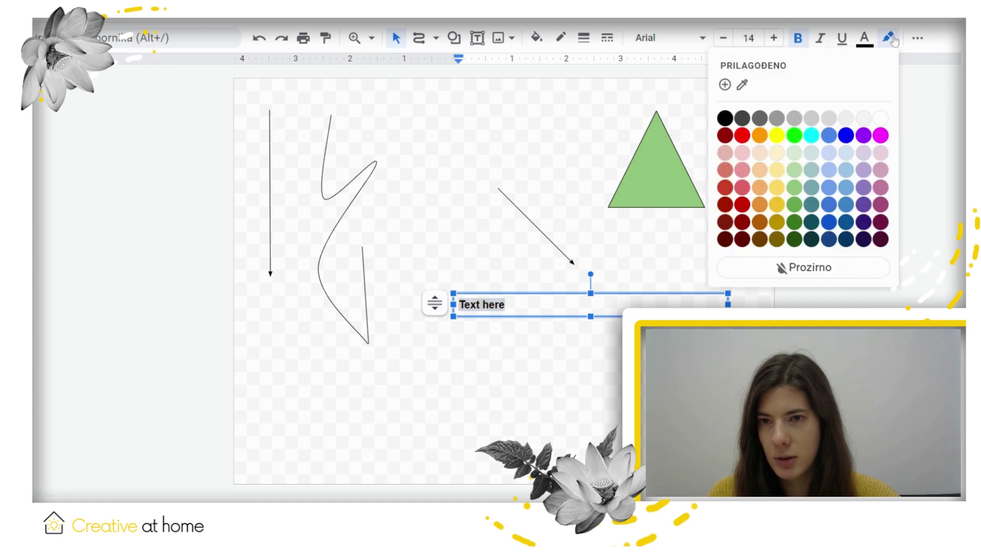
left_click(828, 137)
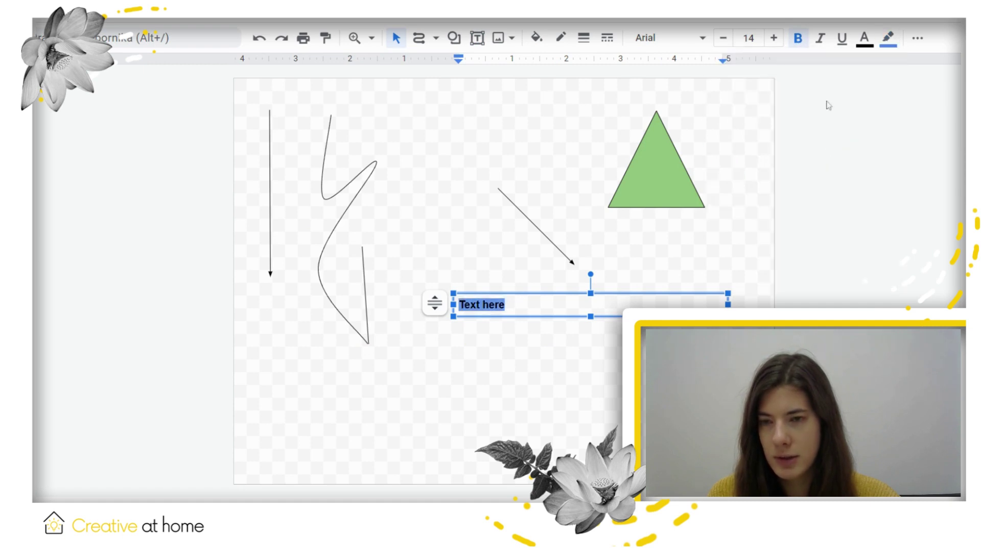
left_click(841, 39)
left_click(819, 38)
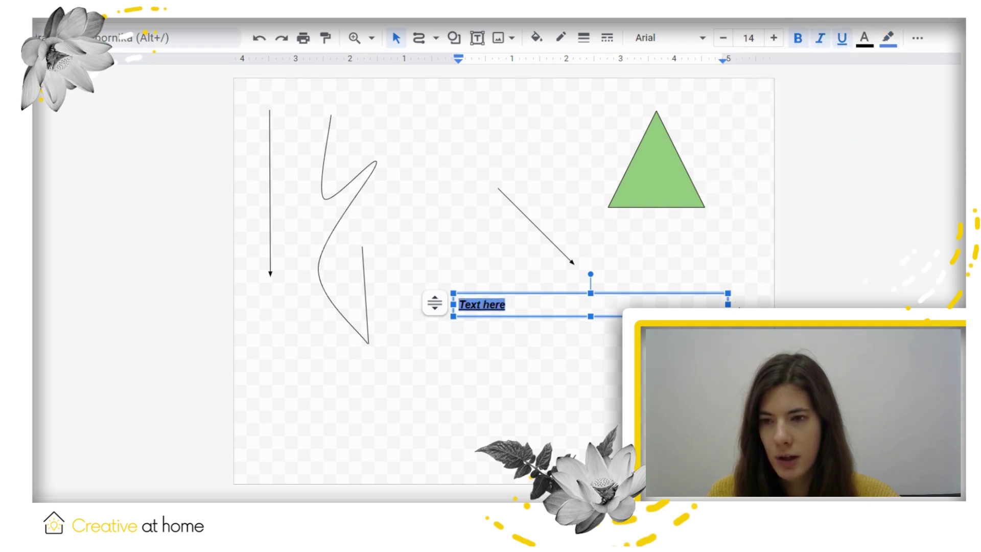
- Shrink the label's box, cut and restore it, and move it to the top centre
left_click_drag(728, 303, 542, 322)
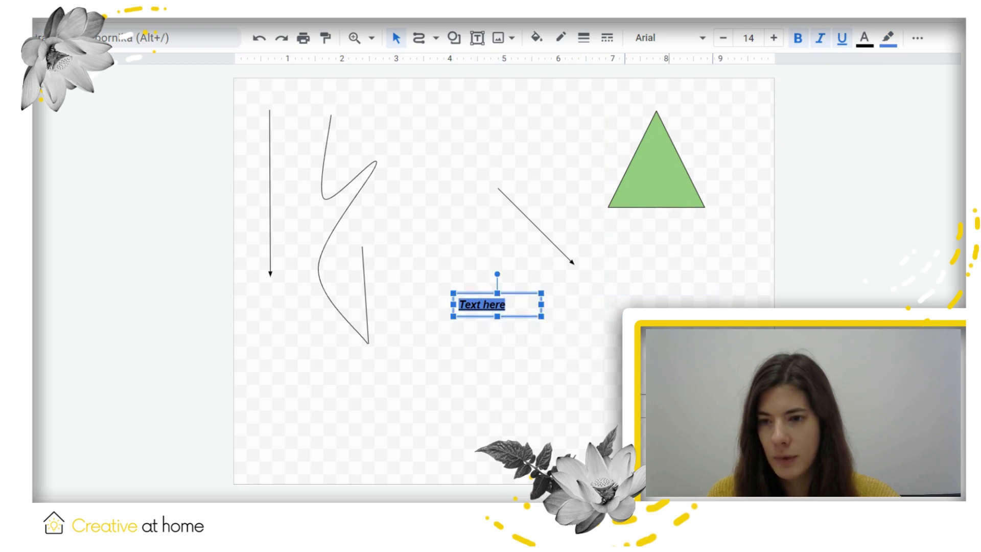
key("Escape")
key("Delete")
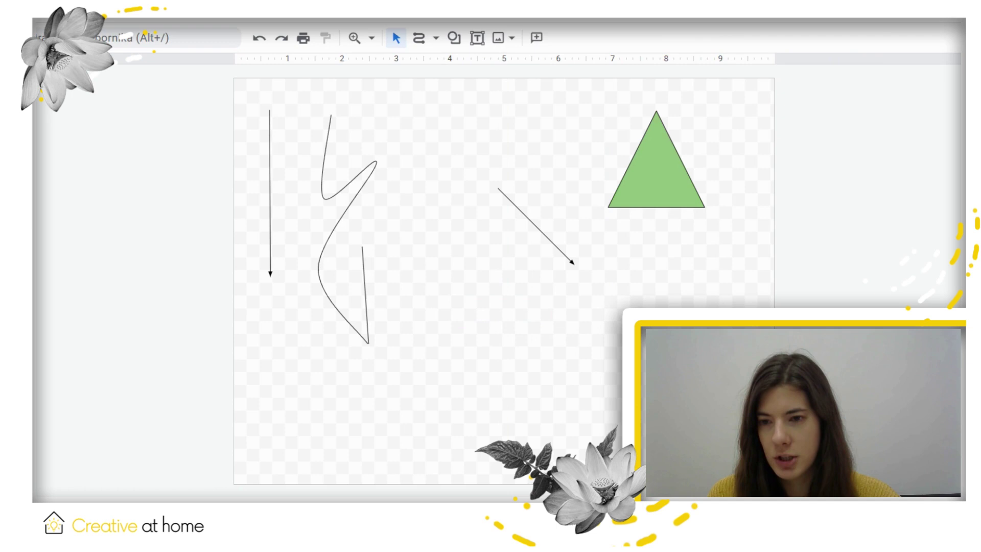
key("ctrl+z")
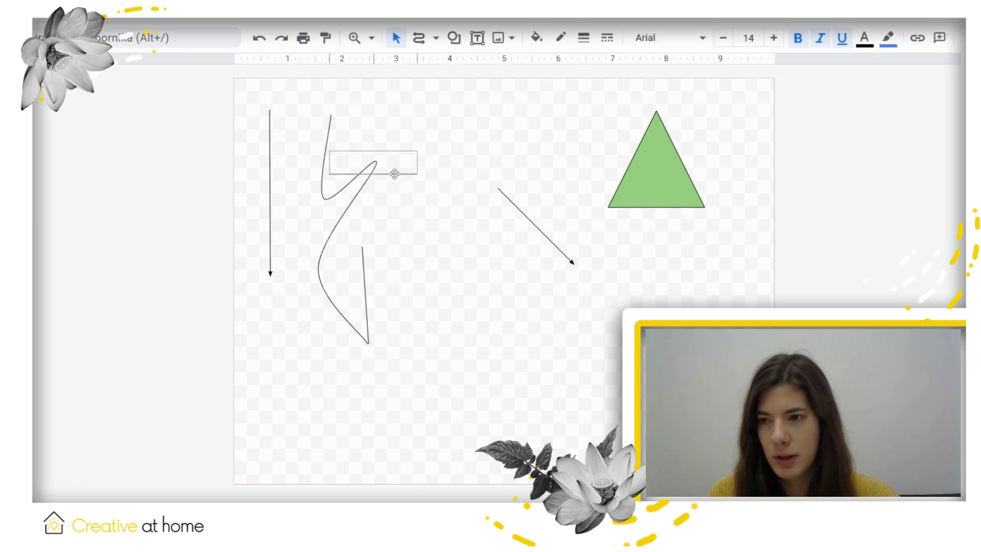
mouse_move(396, 174)
left_mouse_down()
mouse_move(483, 100)
mouse_move(511, 118)
left_mouse_up()
type("Text here")
left_click(503, 274)
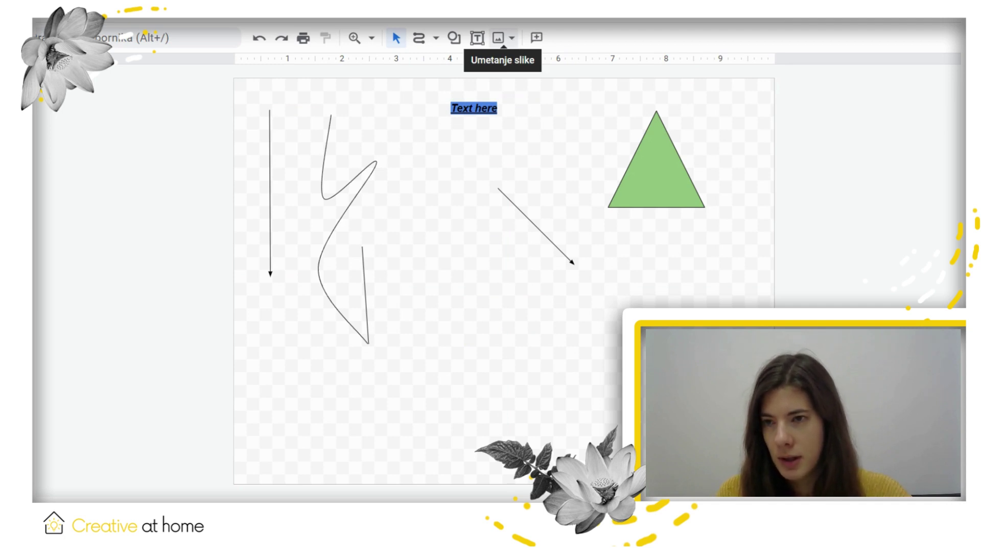
- Insert a web-searched 'flower' photo and shrink it to about half size
left_click(513, 41)
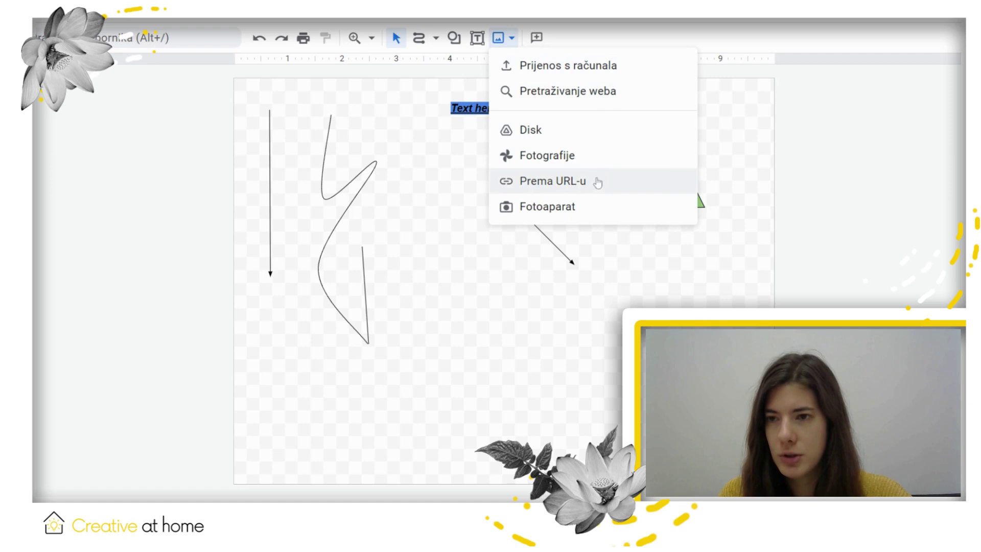
left_click(599, 91)
type("flower")
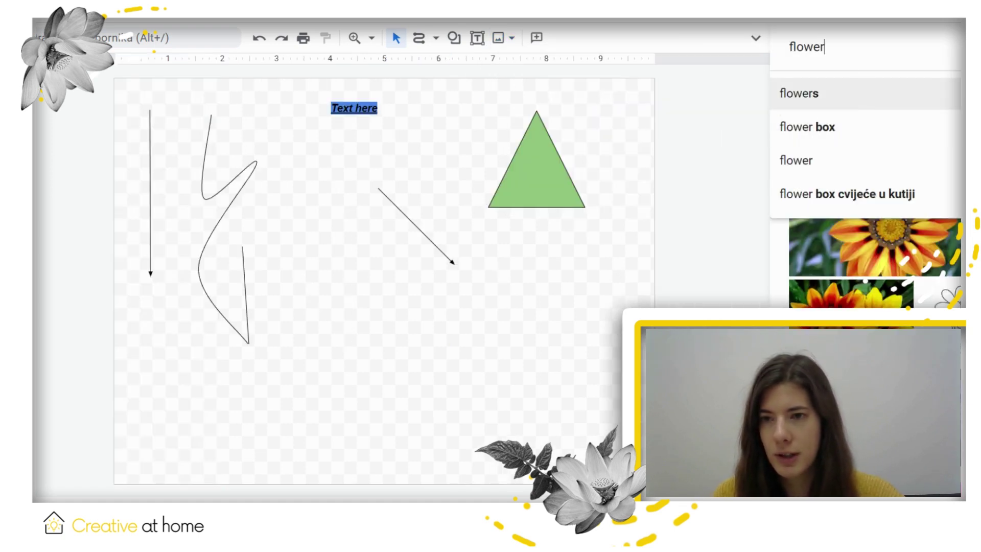
key("Down")
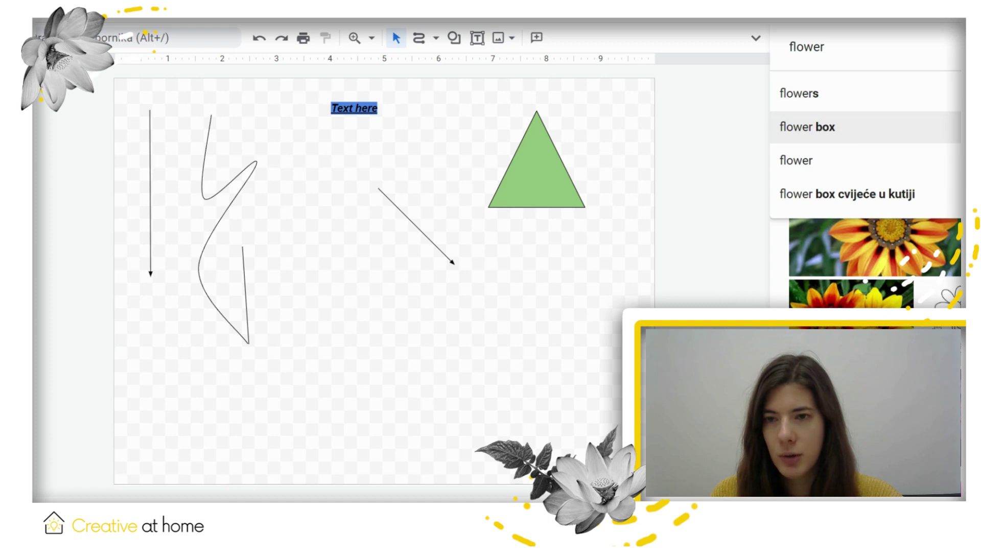
key("Escape")
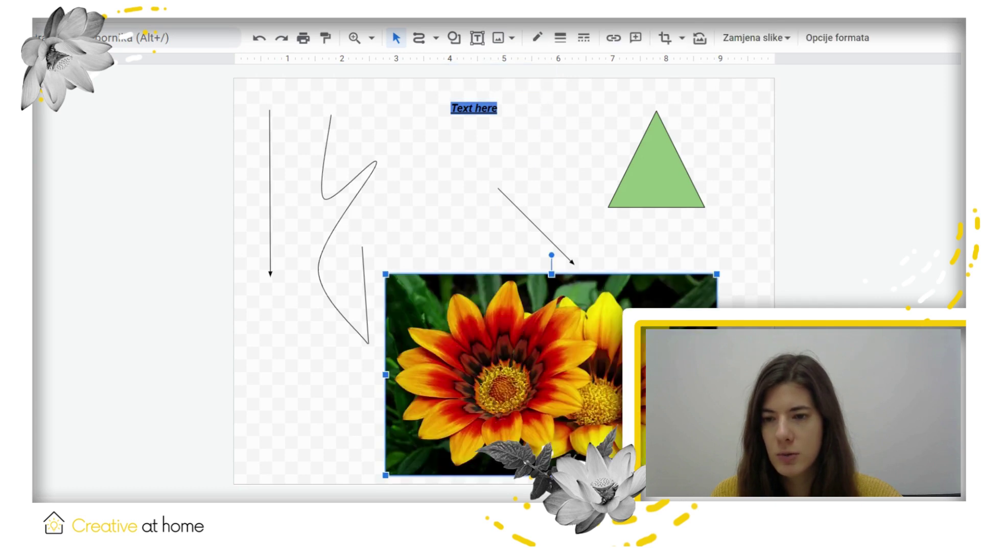
mouse_move(716, 475)
left_mouse_down()
mouse_move(546, 371)
mouse_move(763, 463)
left_mouse_up()
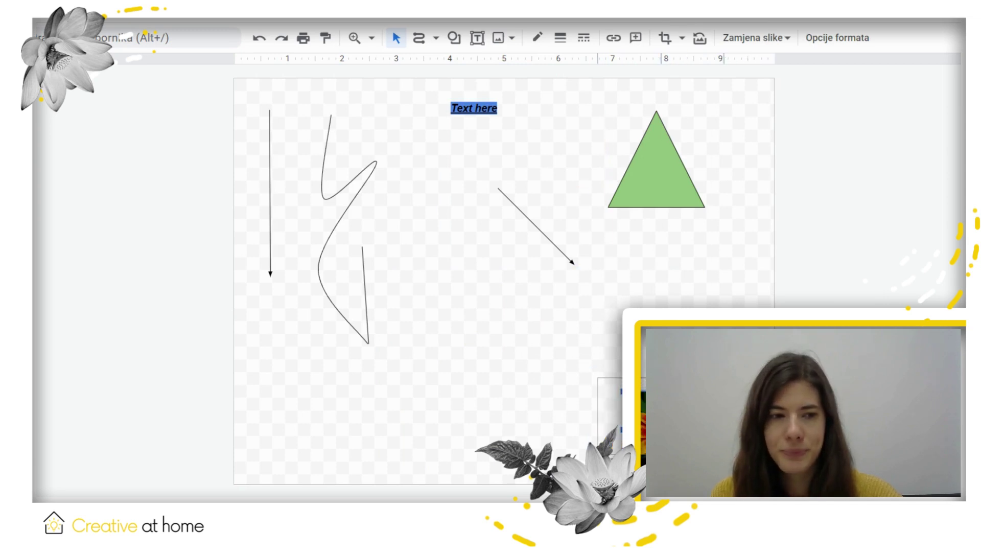
left_click(602, 344)
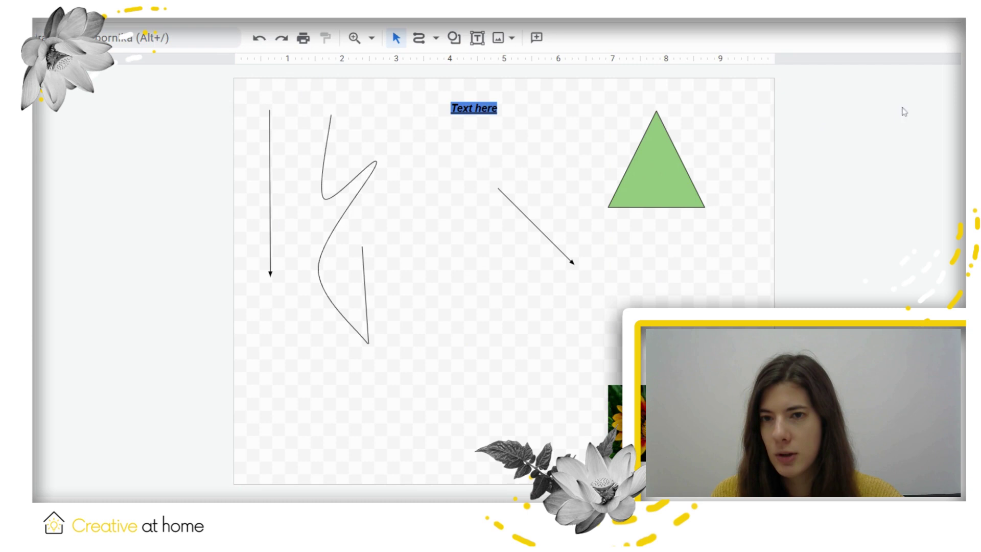
key("ctrl+shift+f")
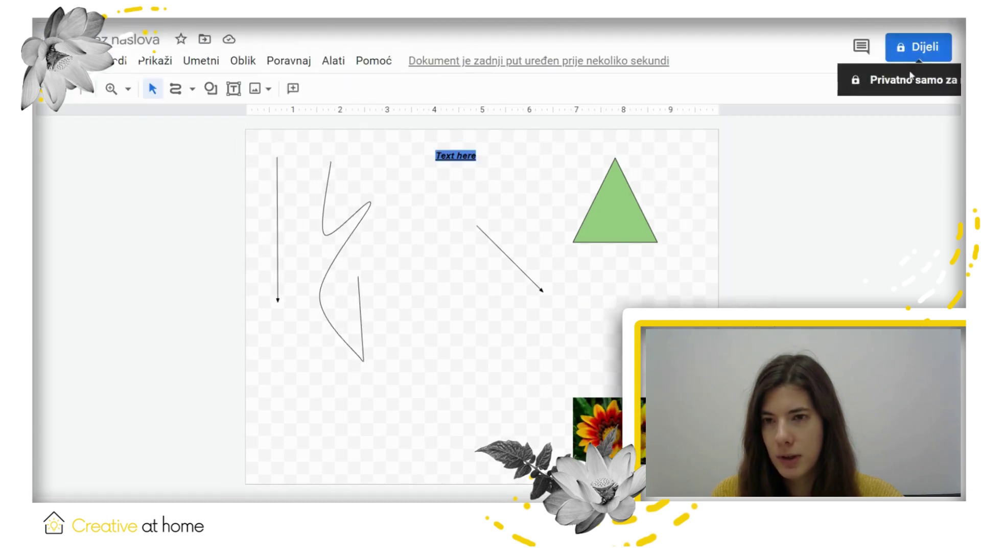
key("ctrl+shift+f")
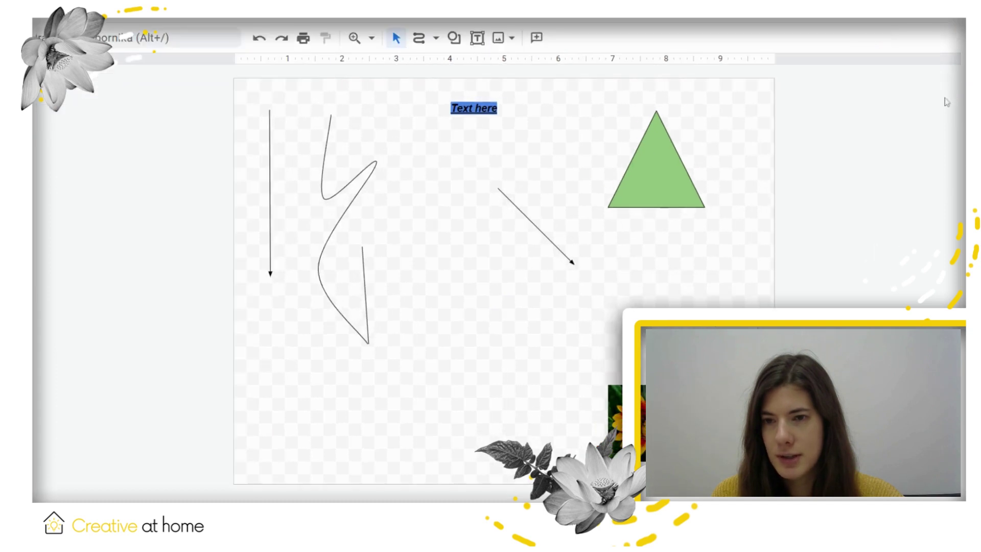